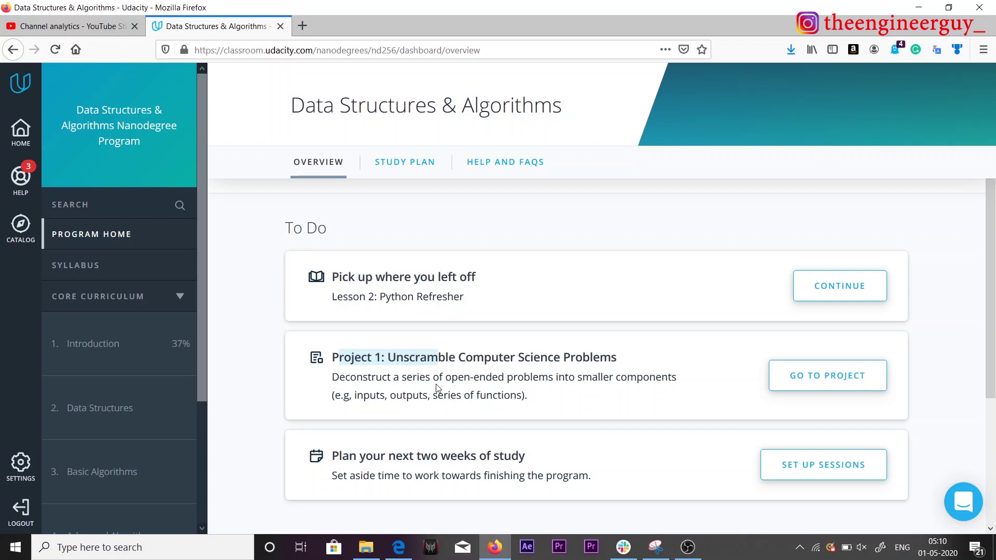
Open Project 1: Unscramble Computer Science Problems from the To Do list and go to its Project Introduction
click(272, 385)
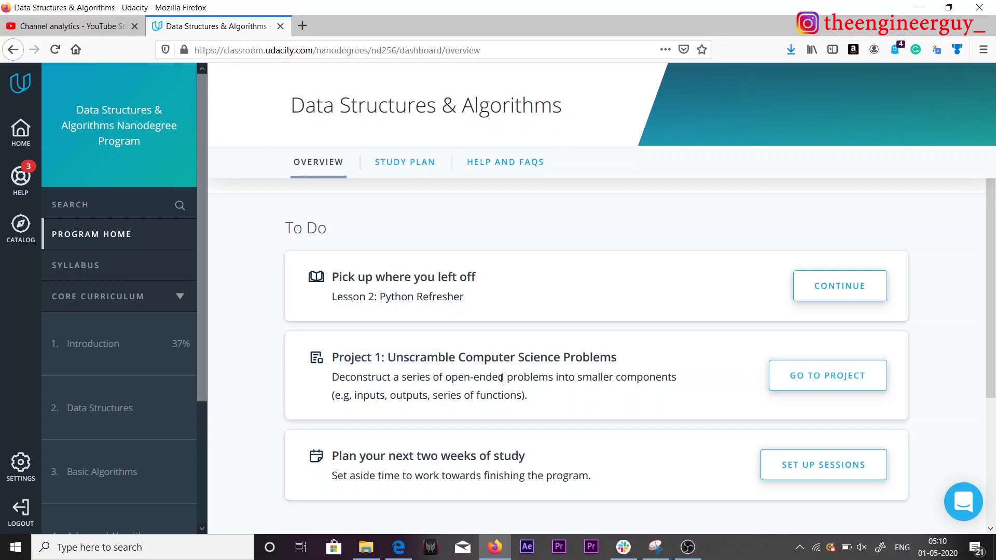
click(815, 378)
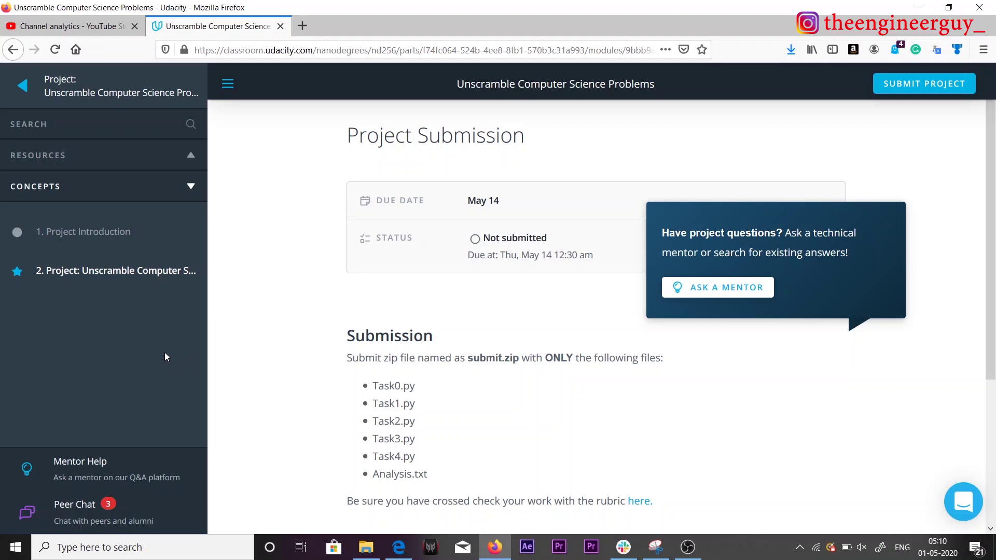
click(109, 231)
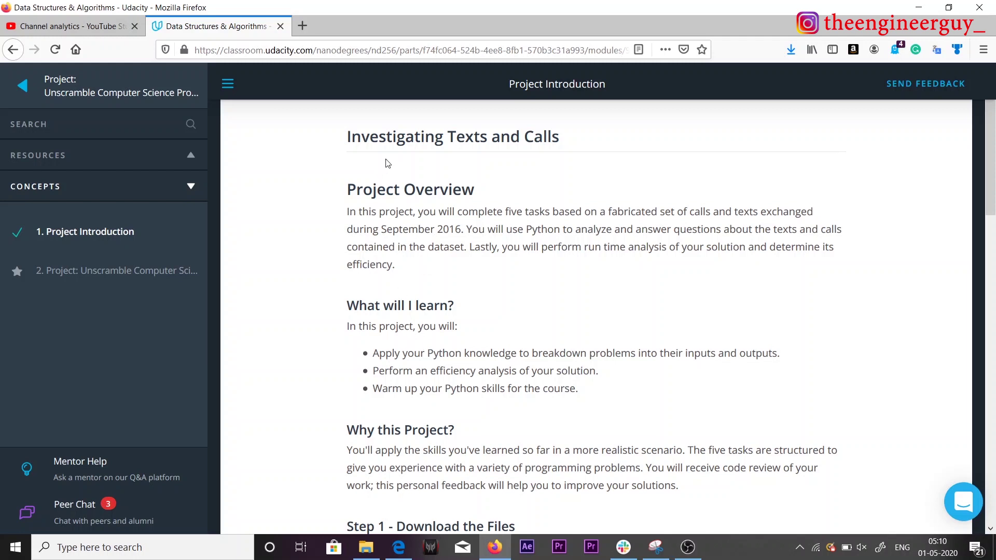
Read the Project Introduction from the overview through Step 4, including the file download, code implementation and Big O sections
scroll(596, 271, down, 7)
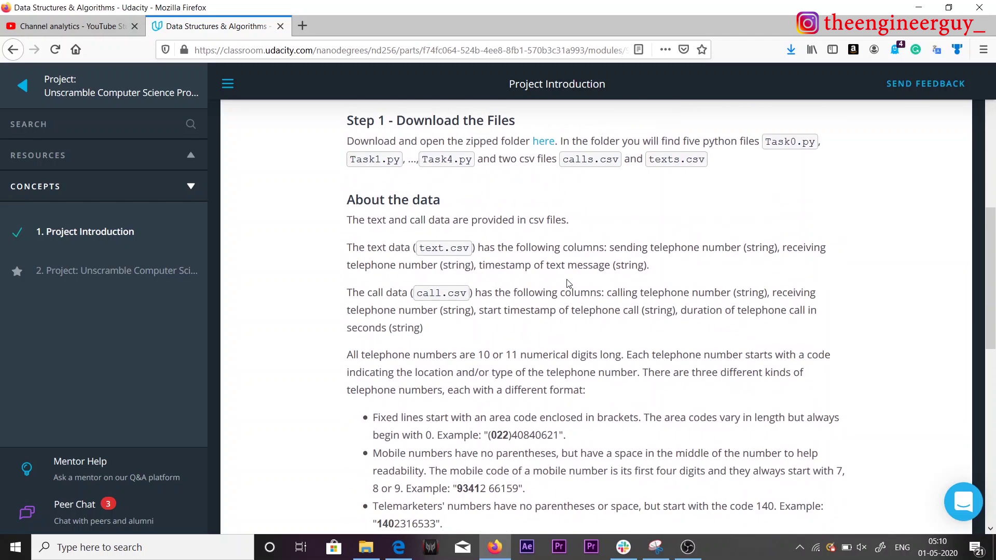
scroll(567, 280, down, 6)
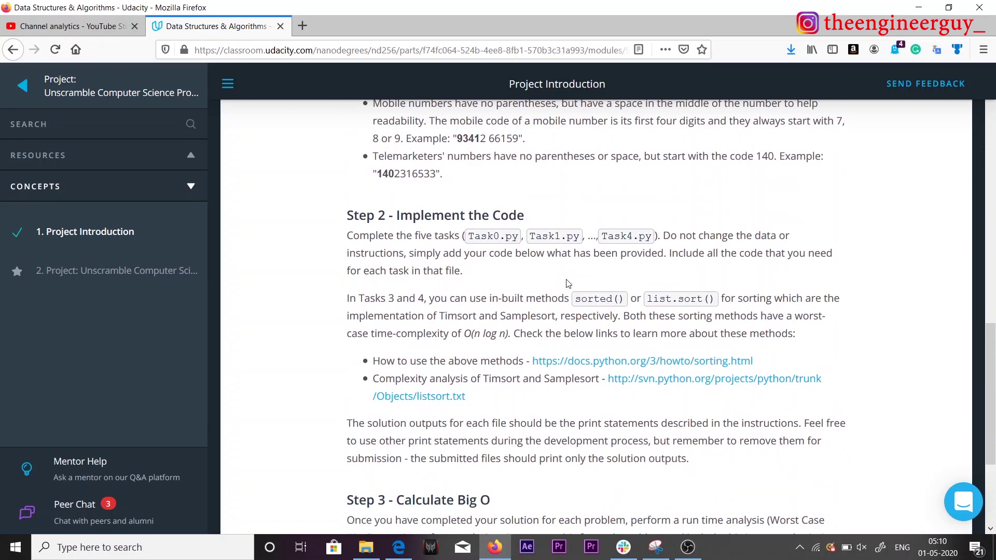
drag(394, 218, 548, 219)
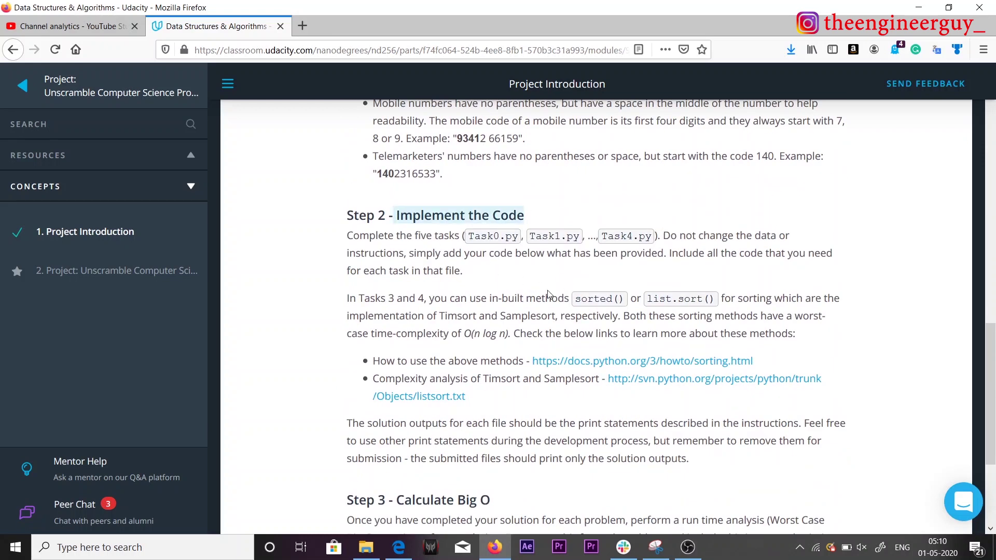
scroll(622, 278, down, 3)
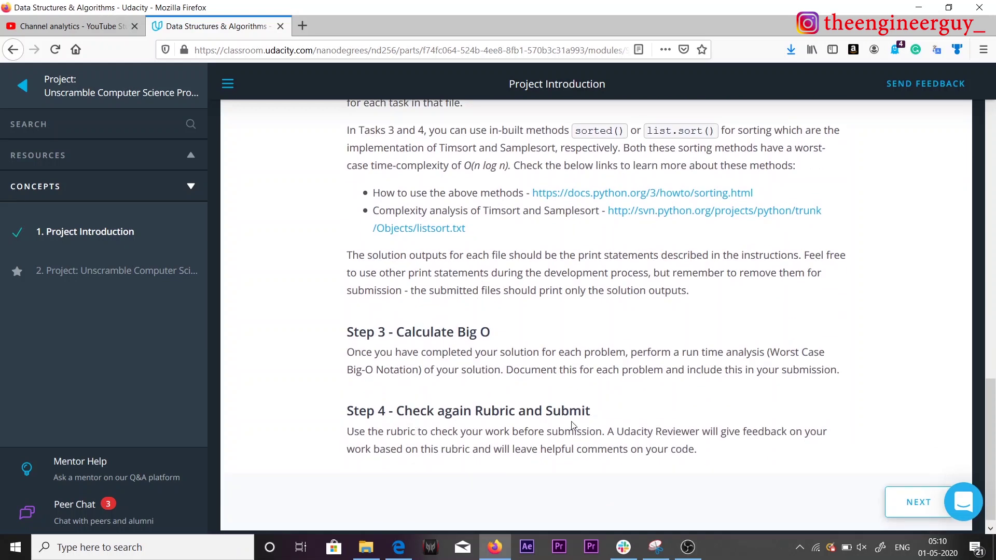
Open the project submission page and examine the required zip file name and the list of files to include
click(139, 276)
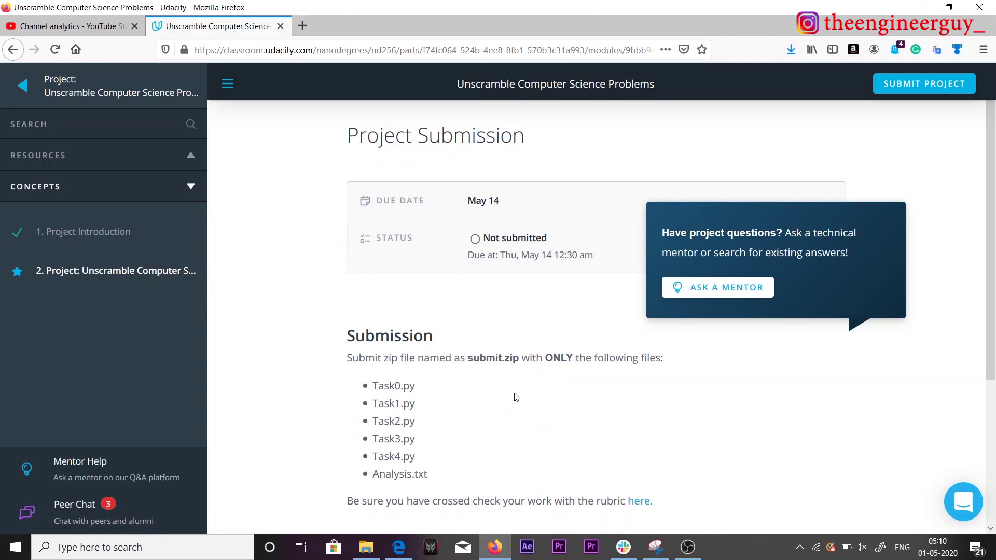
scroll(516, 402, down, 3)
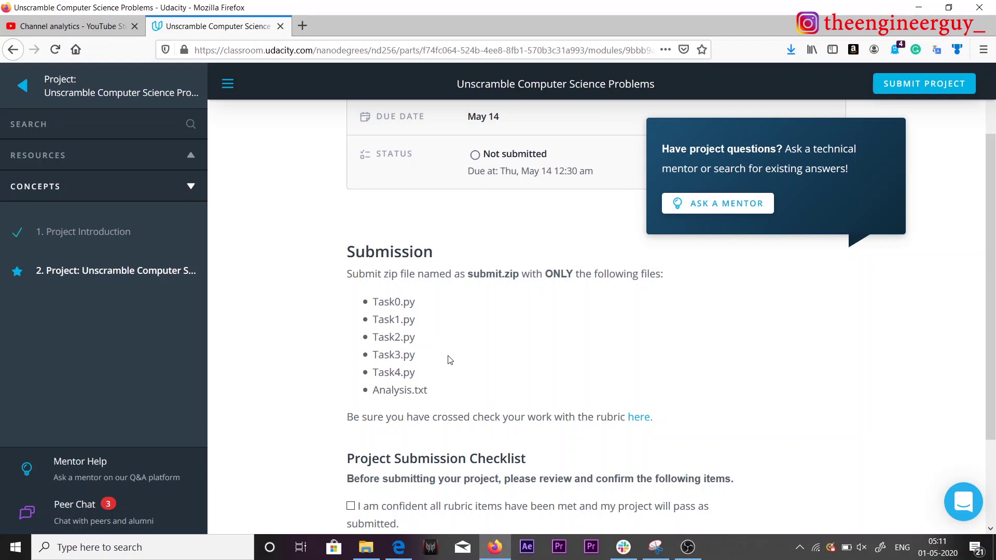
drag(344, 252, 432, 253)
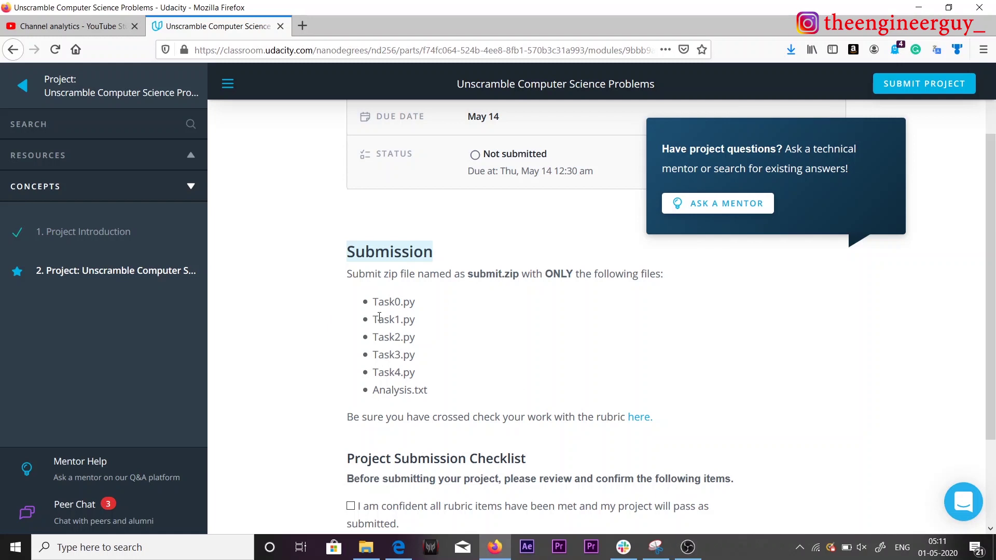
drag(359, 302, 449, 398)
click(404, 306)
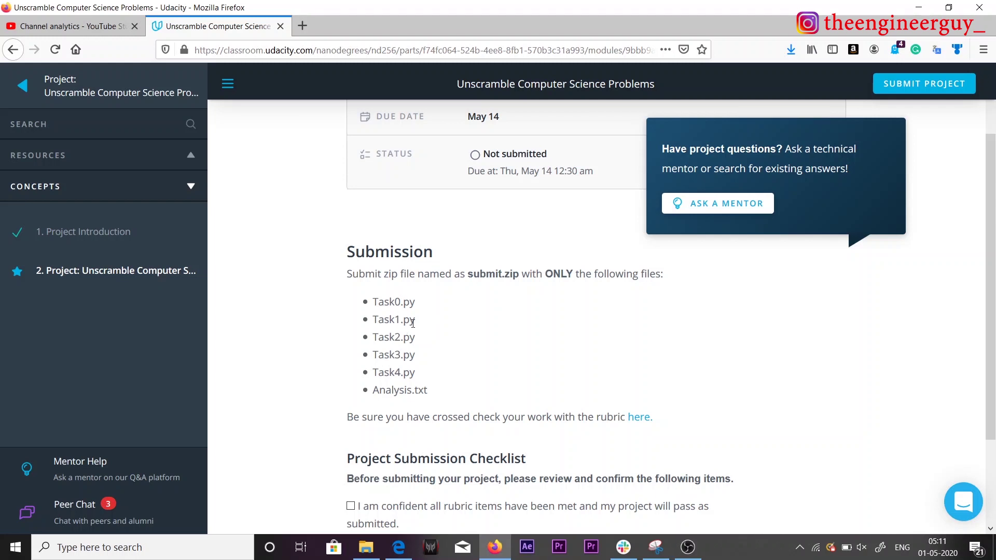
drag(373, 390, 446, 399)
click(446, 399)
drag(467, 274, 511, 275)
click(512, 275)
scroll(537, 337, down, 2)
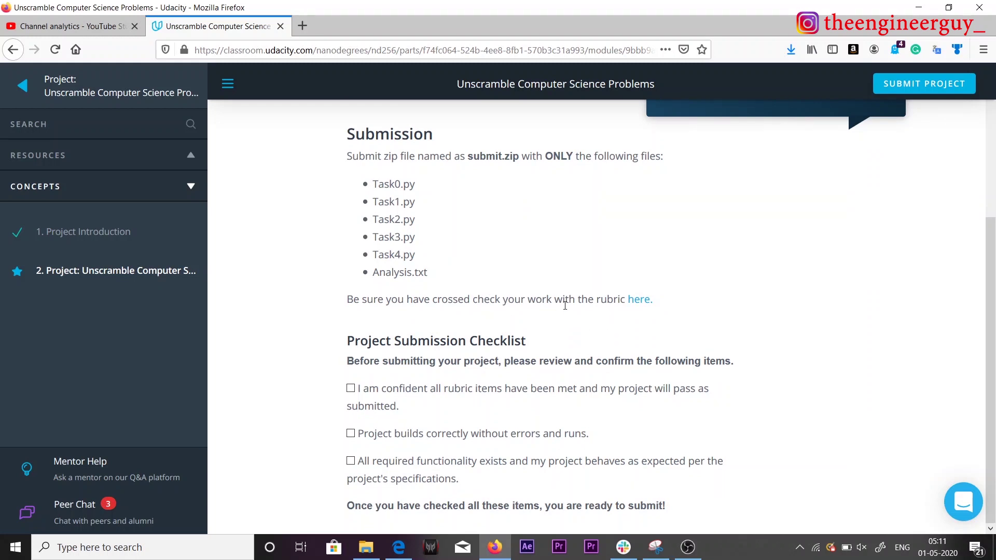
Open the project rubric linked below the required files in a new browser tab and switch to it
drag(599, 300, 698, 297)
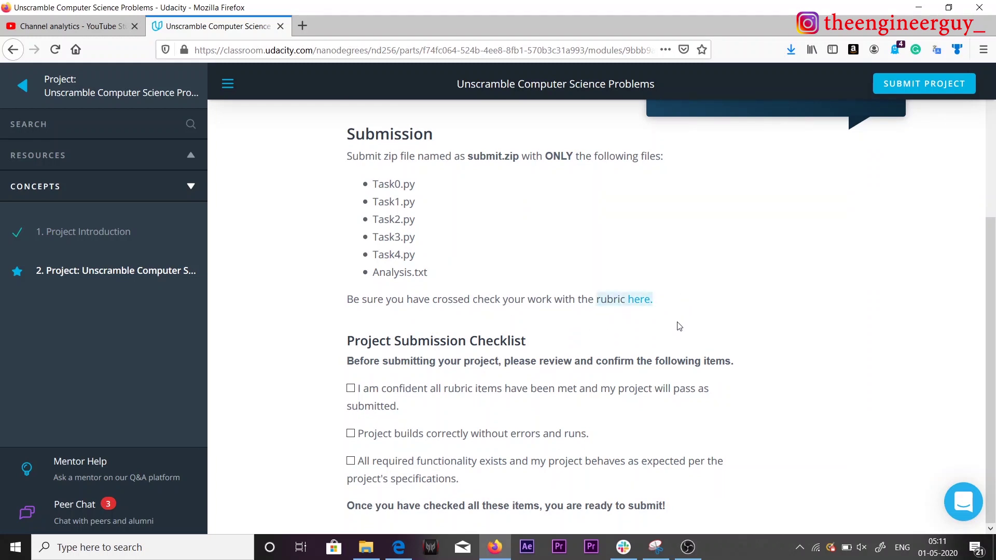
click(693, 328)
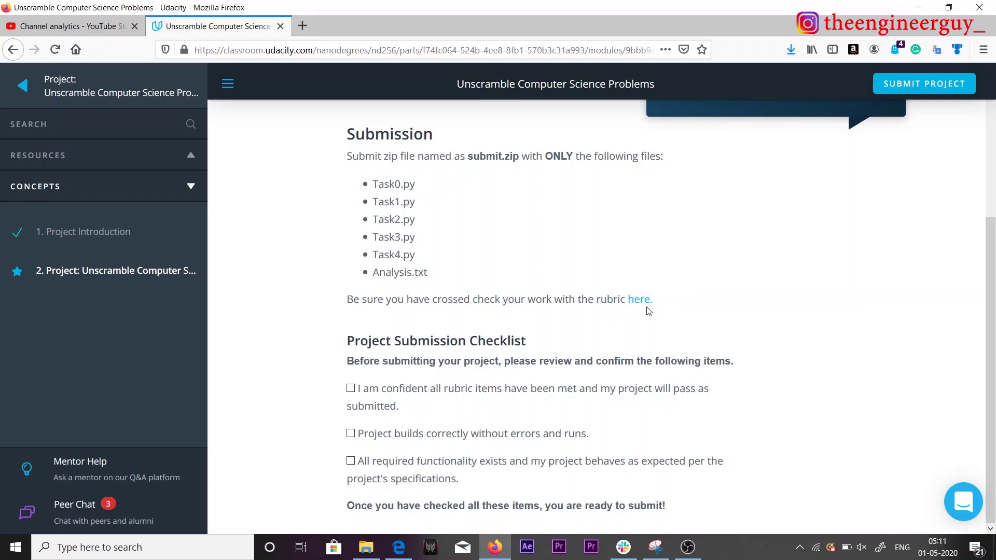
middle_click(643, 305)
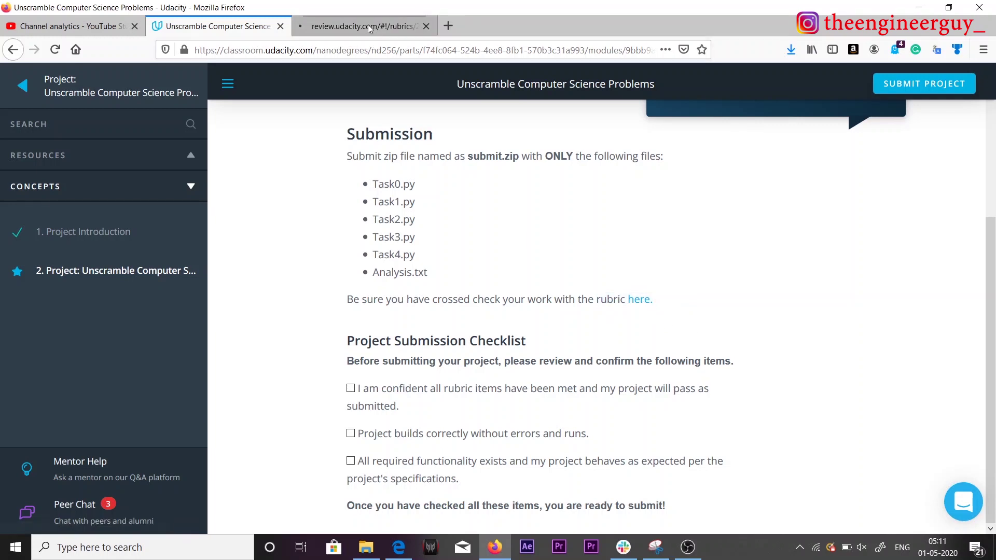
click(369, 27)
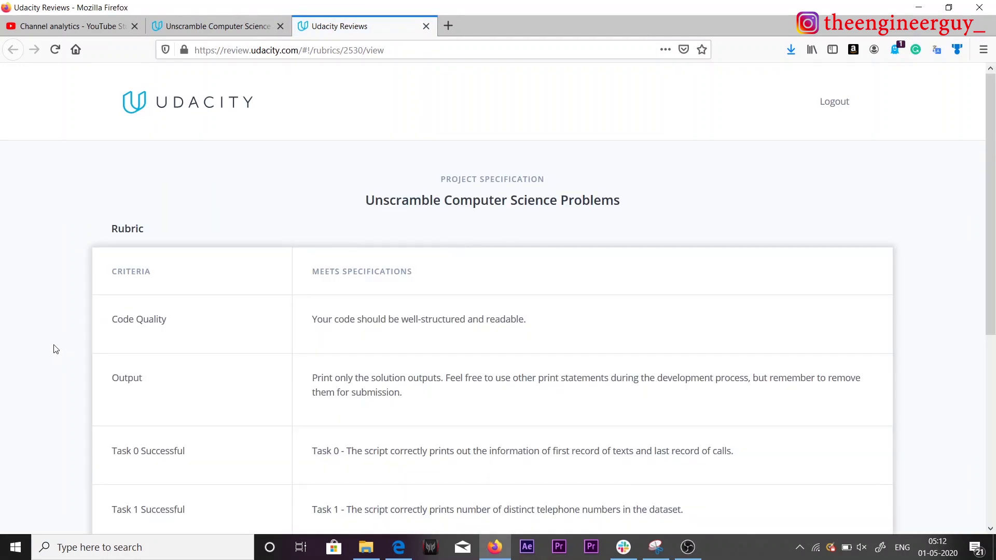
Examine the rubric criteria for code quality, output, Tasks 0 to 4 and time complexity
scroll(410, 350, down, 5)
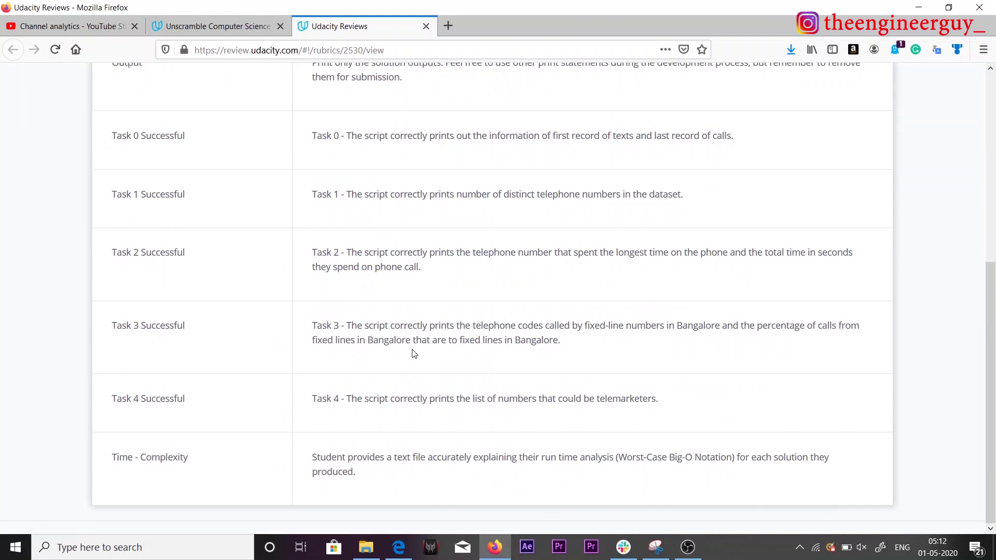
scroll(203, 309, up, 5)
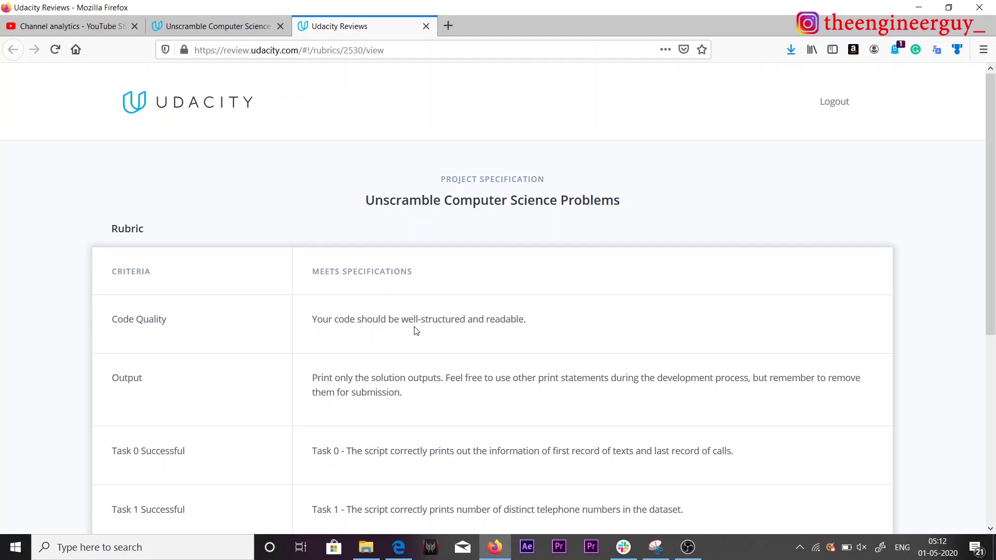
drag(526, 319, 313, 318)
click(307, 349)
drag(317, 378, 444, 379)
click(320, 390)
scroll(195, 406, down, 1)
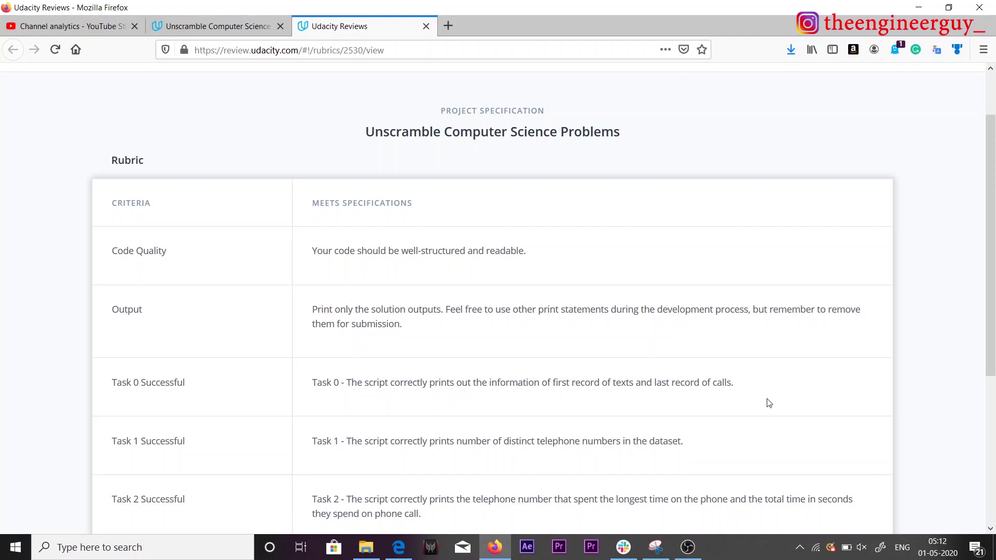
scroll(760, 407, down, 3)
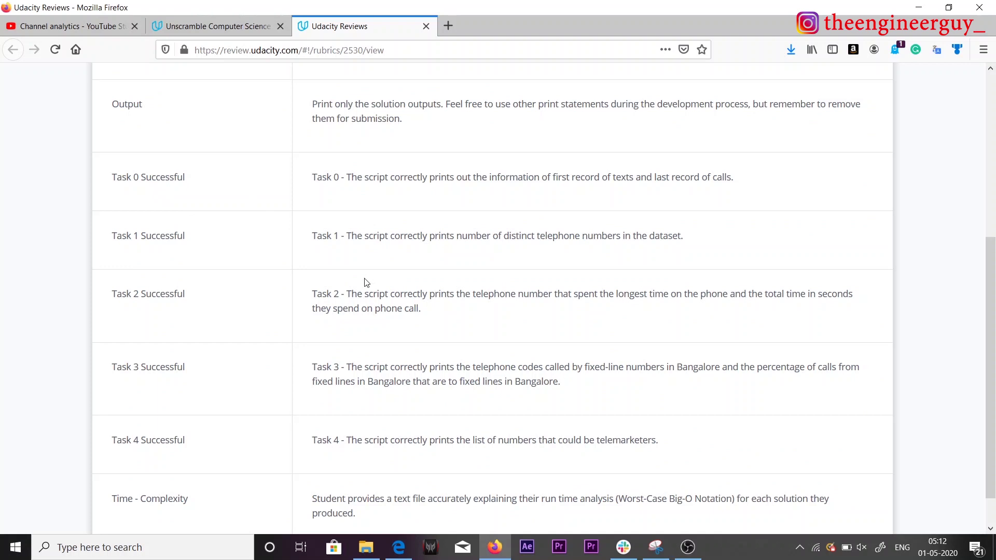
scroll(382, 436, down, 1)
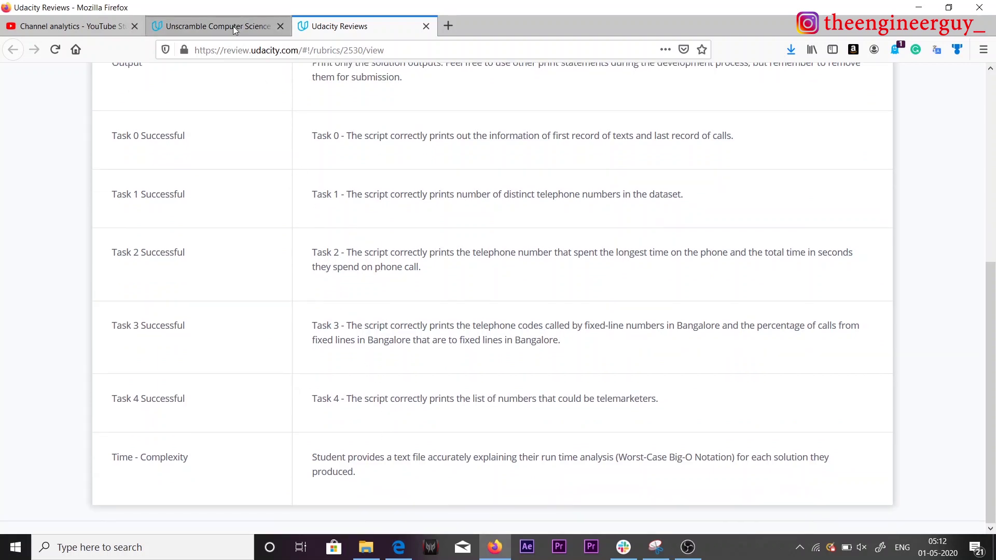
Return to the submission page, follow the rubric link again, and look over the whole rubric once more
click(233, 27)
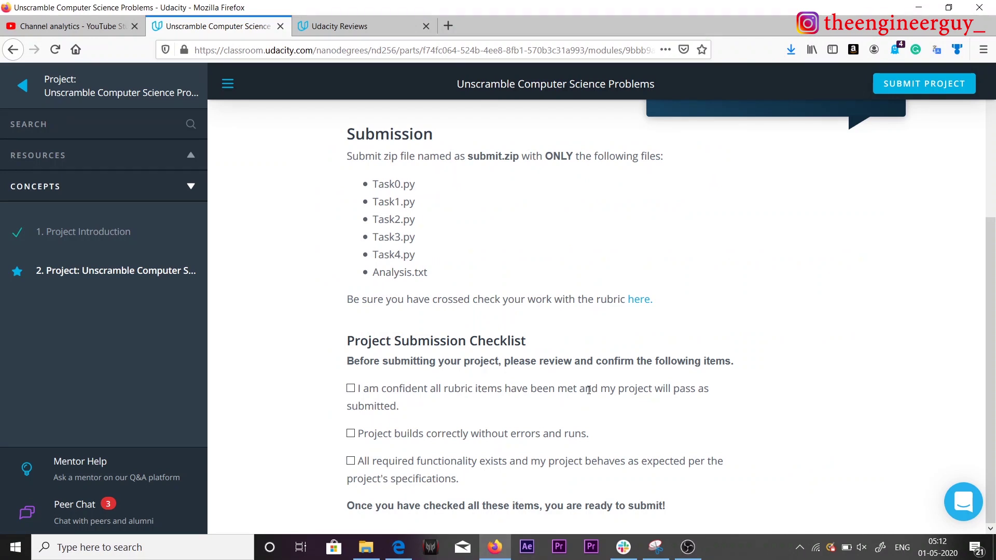
click(645, 302)
click(572, 26)
click(342, 26)
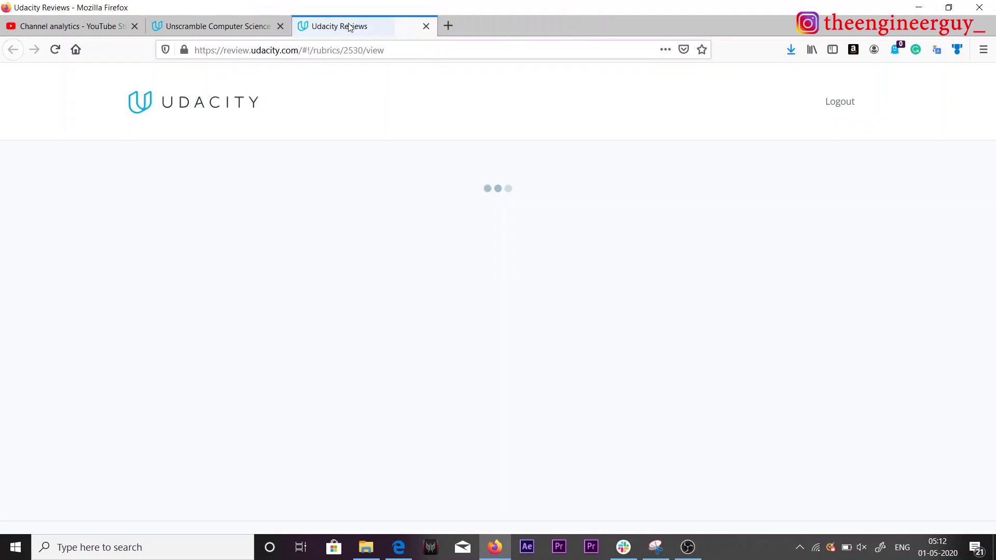
scroll(480, 338, down, 5)
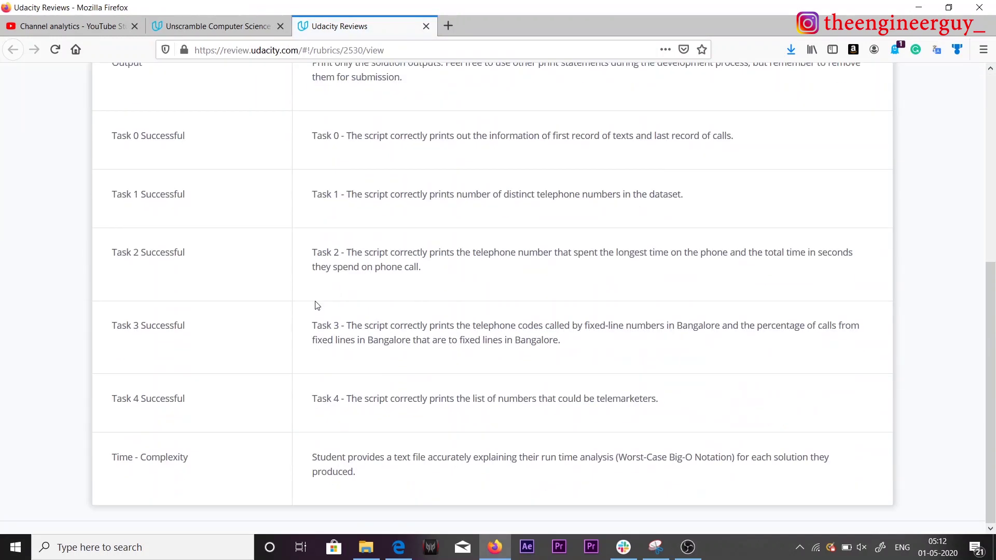
scroll(124, 267, up, 5)
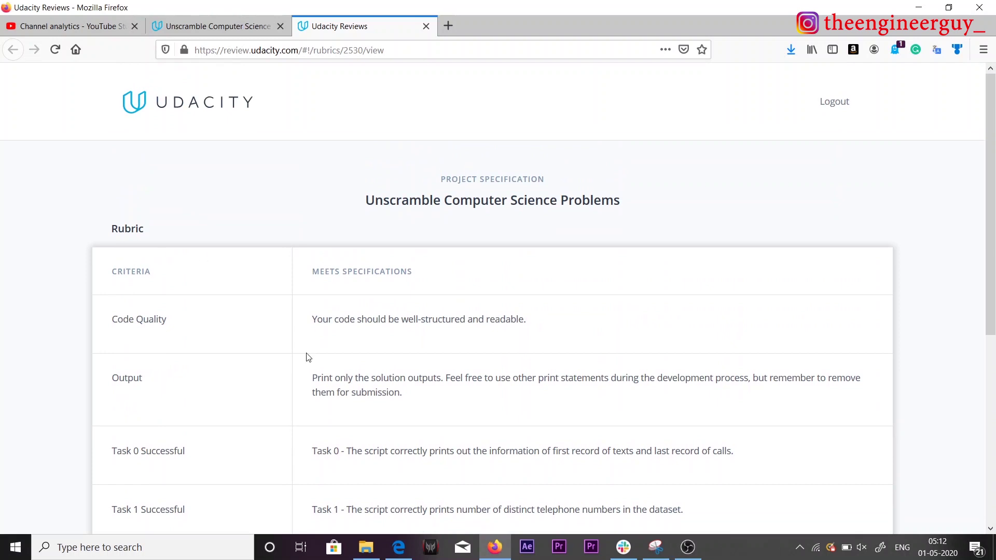
Tick all three Project Submission Checklist items on rubric confidence, an error-free build and required functionality
click(216, 27)
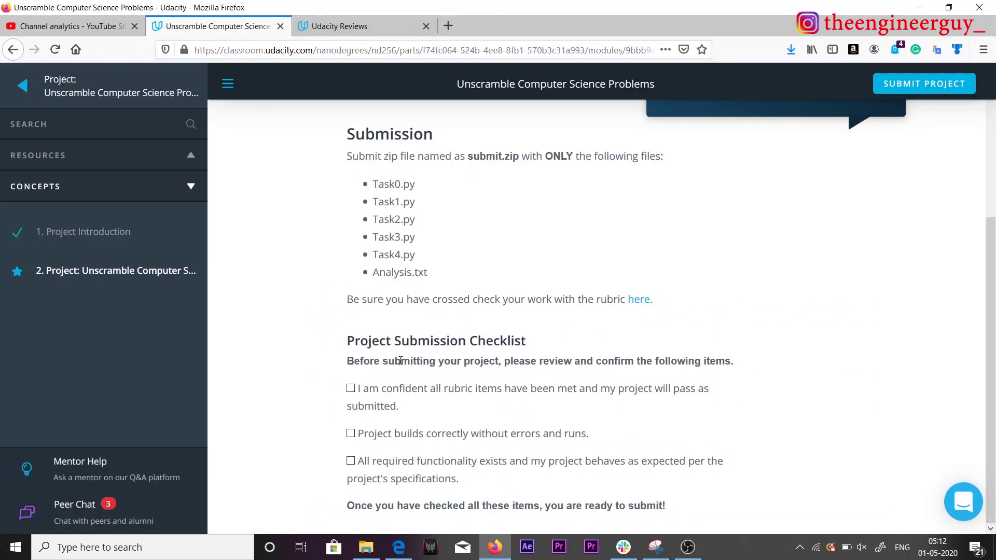
click(351, 389)
click(350, 434)
click(351, 461)
mouse_move(361, 504)
mouse_down()
mouse_move(515, 506)
mouse_move(403, 388)
mouse_move(457, 478)
mouse_move(362, 504)
mouse_up()
drag(761, 447, 726, 461)
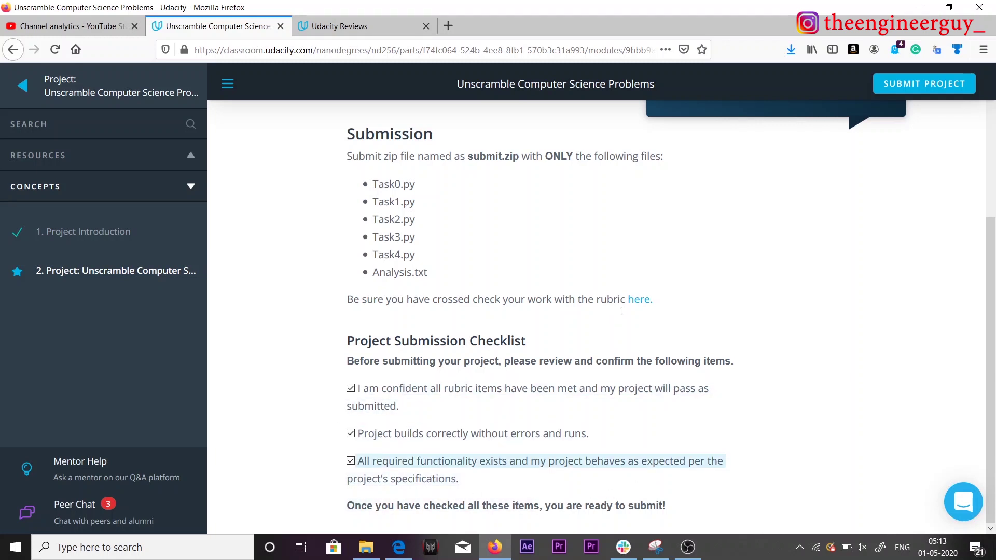
Start the project submission, rate the project with the happy face, and send the feedback without suggesting improvements
scroll(847, 305, up, 3)
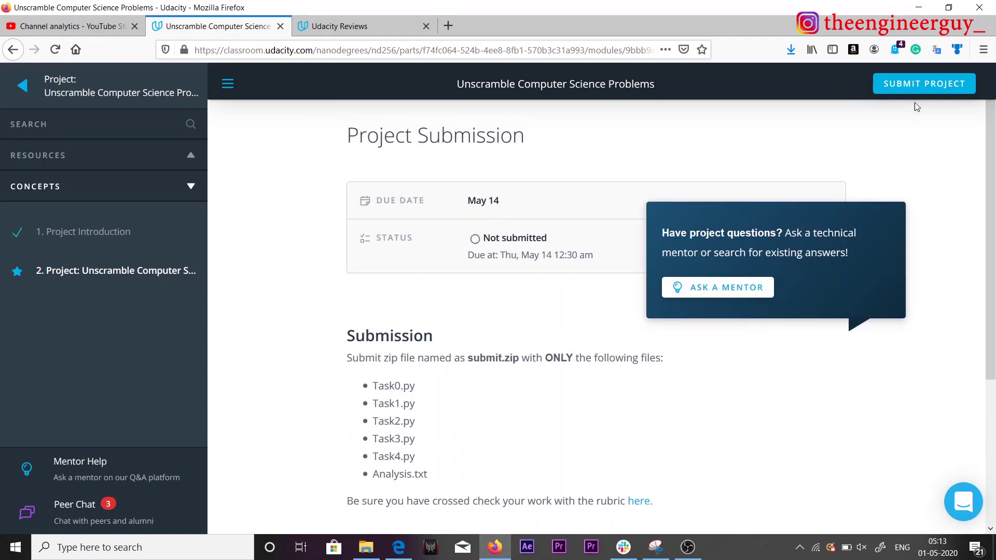
click(925, 85)
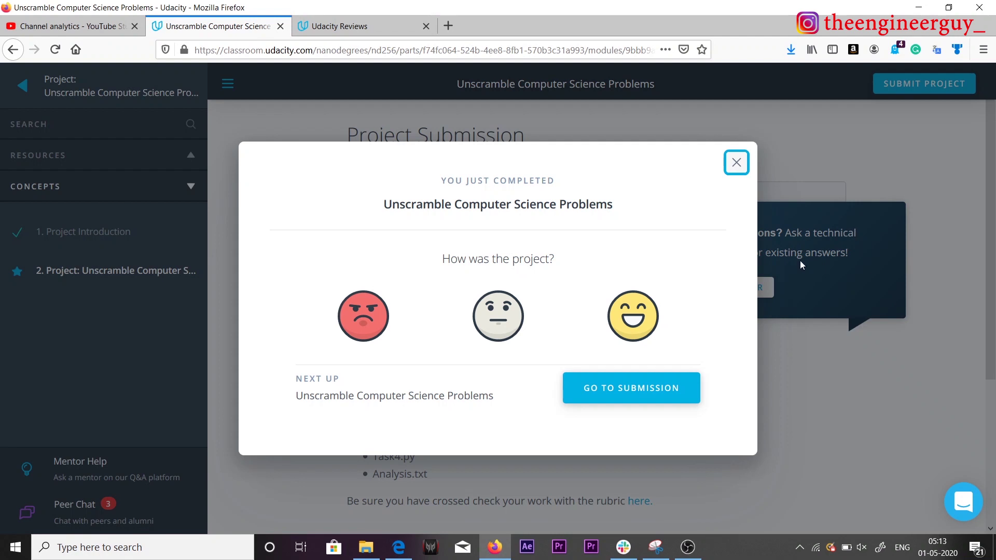
click(641, 315)
click(415, 382)
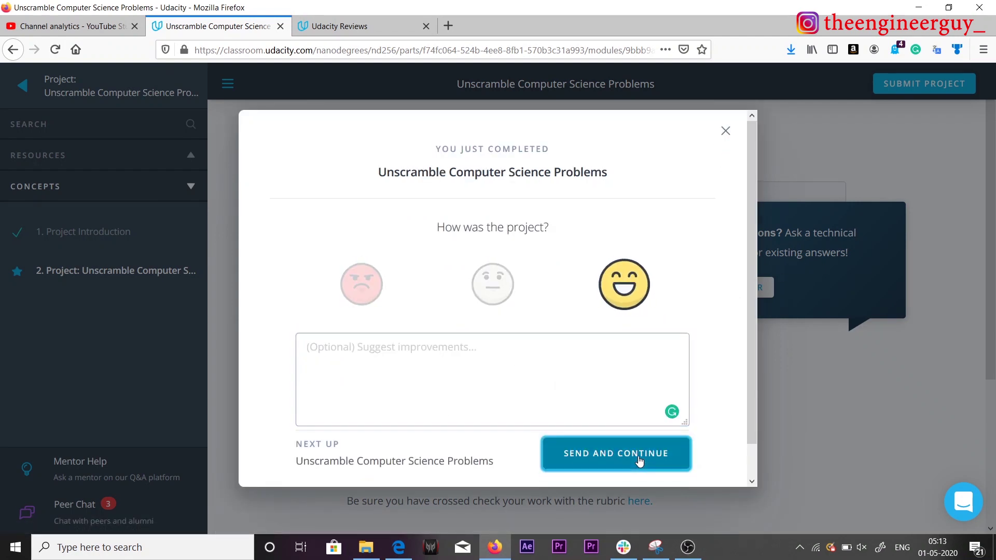
click(639, 461)
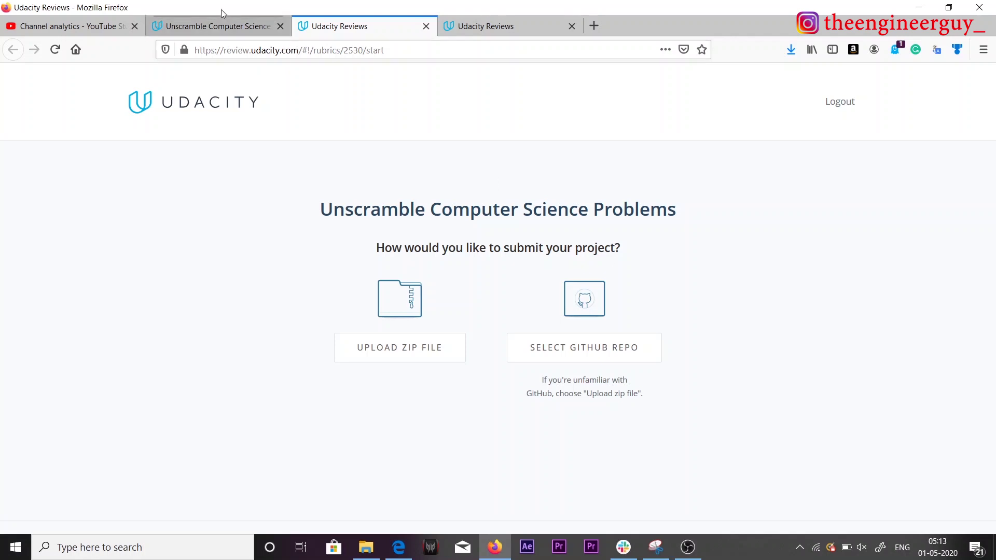
Check the submit.zip naming instruction on the classroom's Project Submission page, and return to the submission method choice
click(217, 26)
drag(468, 358, 579, 361)
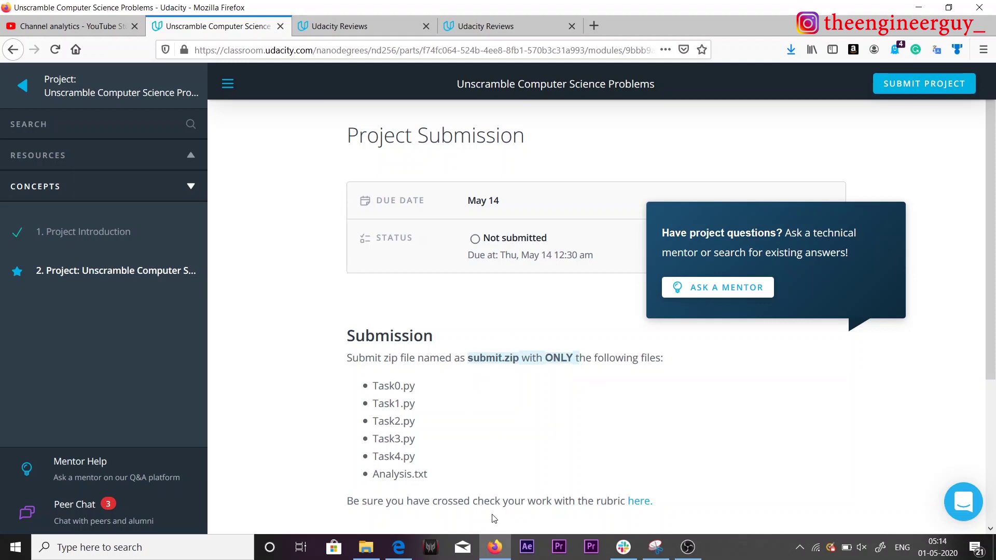
click(394, 26)
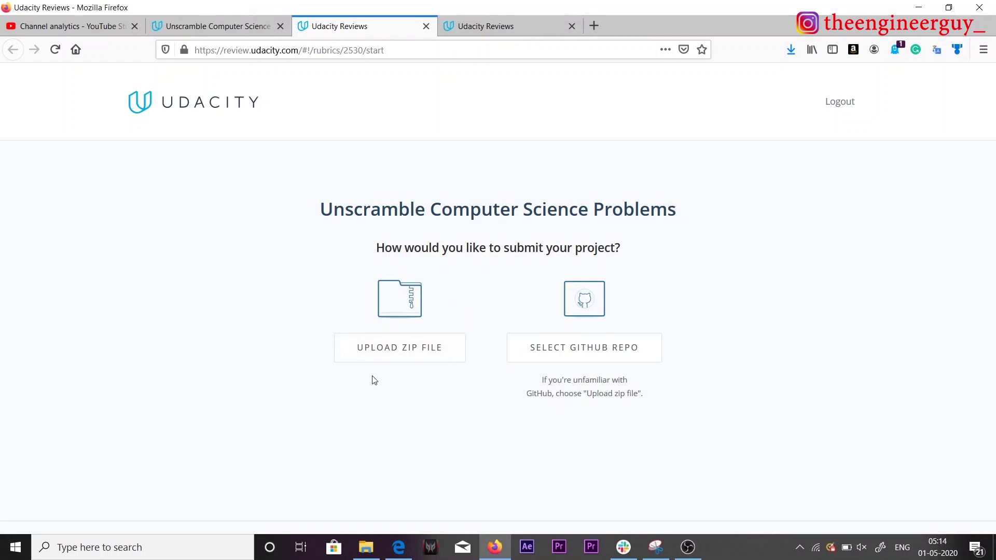
Choose to submit by zip file, open the file chooser for the archive, and close it without selecting a file
click(414, 349)
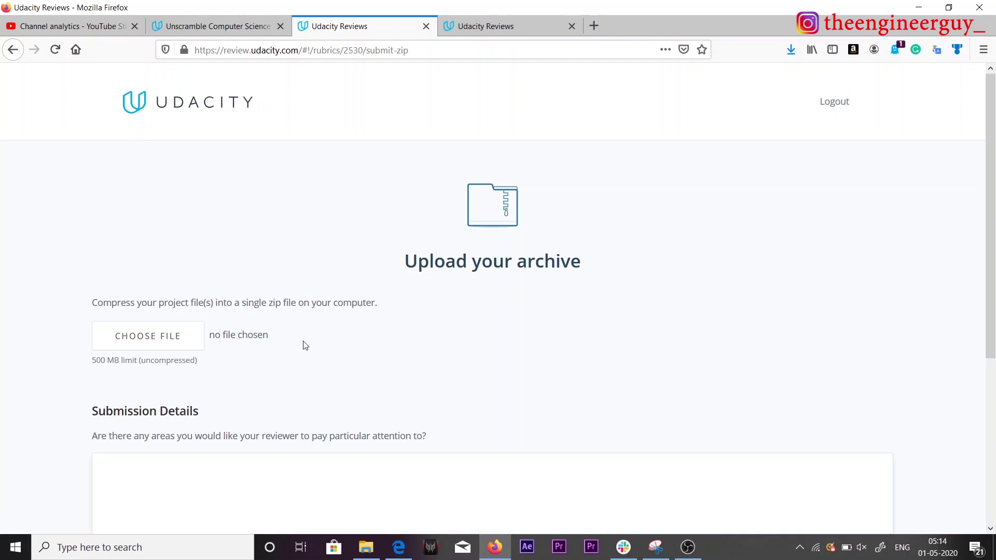
click(181, 341)
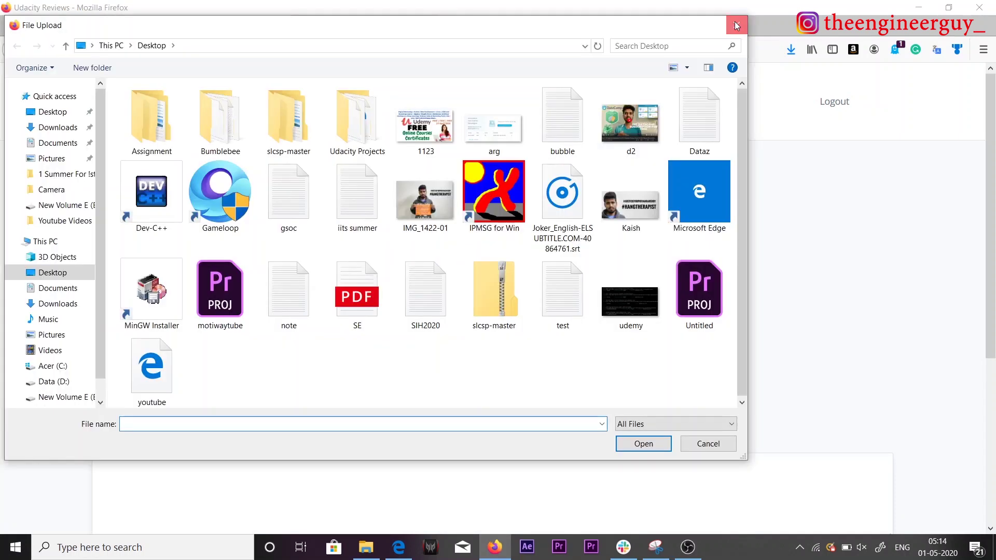
click(736, 24)
Look over the Submission Details notes box and the Udacity Honor Code statements, and return to the submission method choice
scroll(150, 358, down, 3)
click(155, 349)
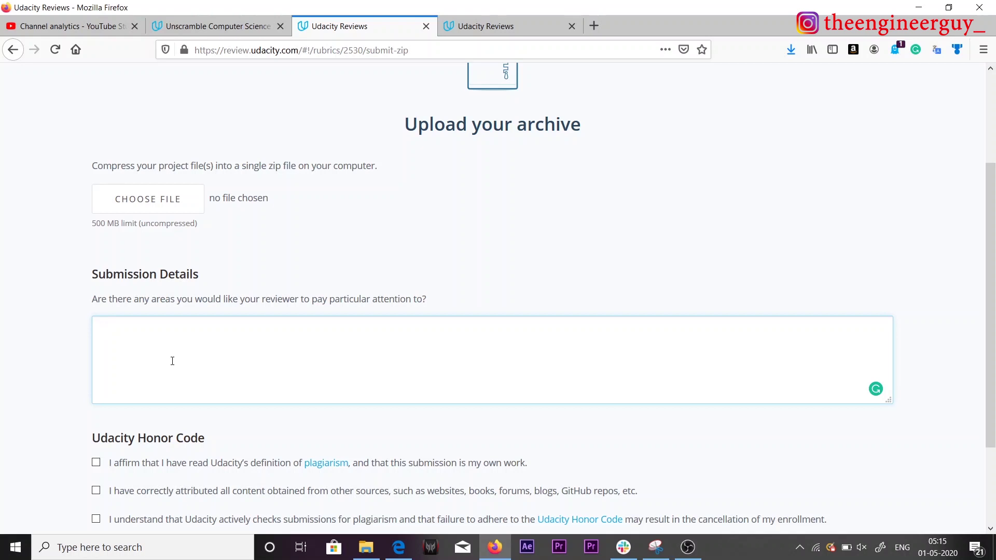
drag(92, 275, 202, 283)
click(123, 342)
click(13, 50)
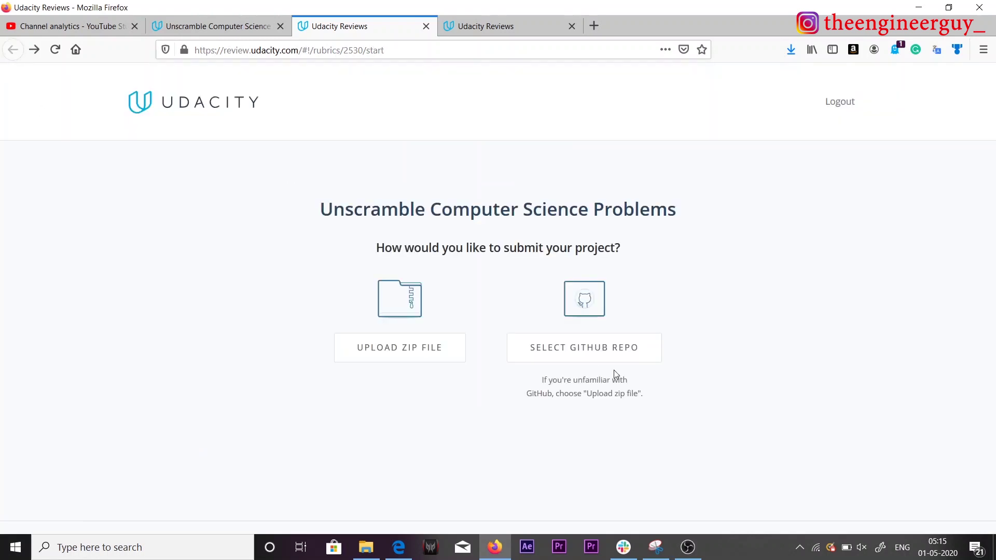
Open the GitHub repository submission option, look through the listed repositories, and return to the submission method choice
click(589, 352)
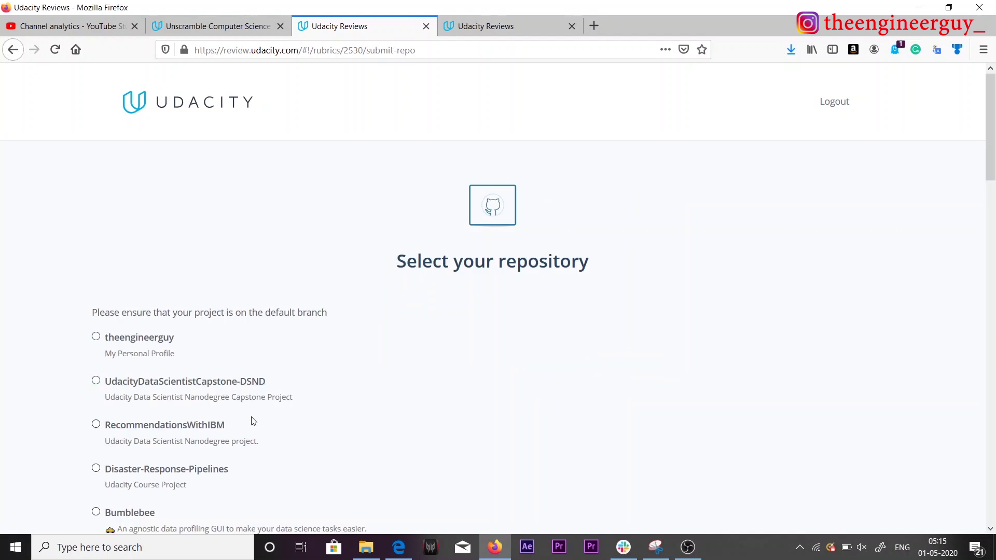
scroll(251, 420, down, 8)
scroll(216, 351, up, 5)
scroll(216, 351, up, 3)
key(alt+Left)
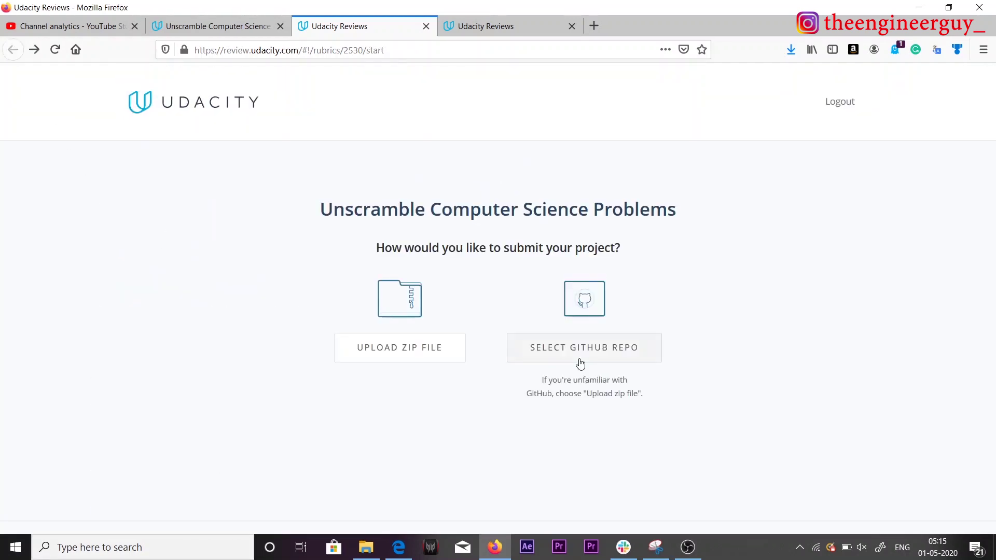
click(594, 27)
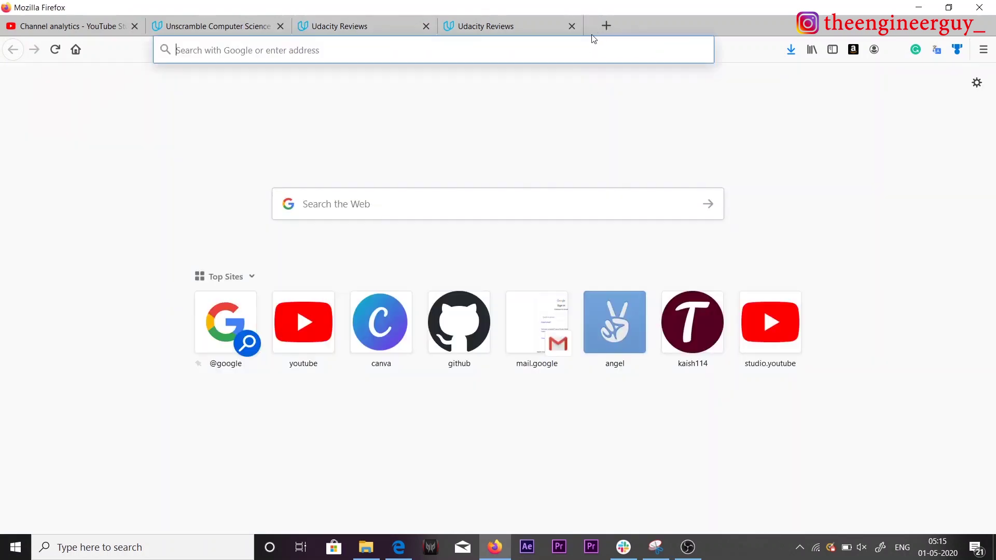
click(343, 26)
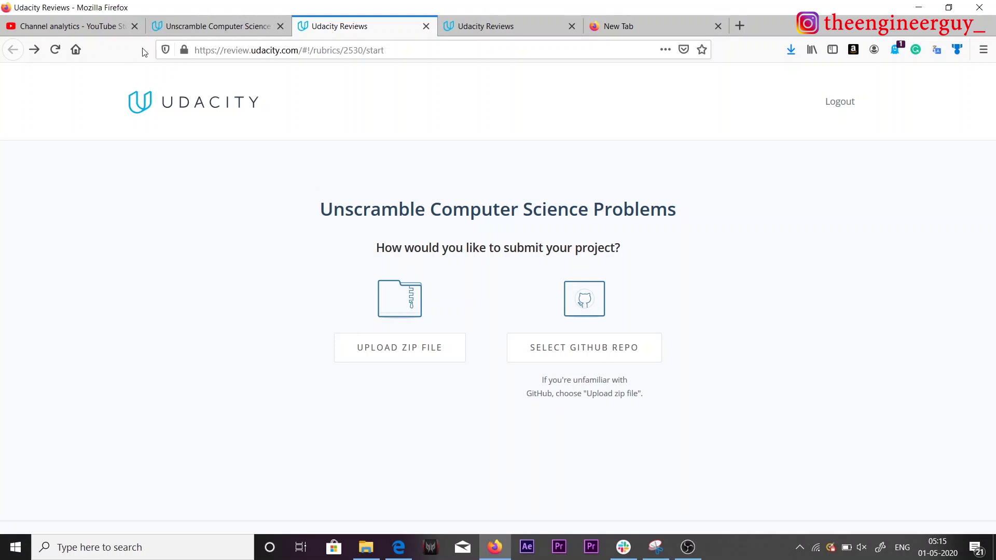
Review the required files and checklist on the classroom project page, open the linked rubric in a new tab, and return to the classroom
click(218, 26)
scroll(615, 442, down, 2)
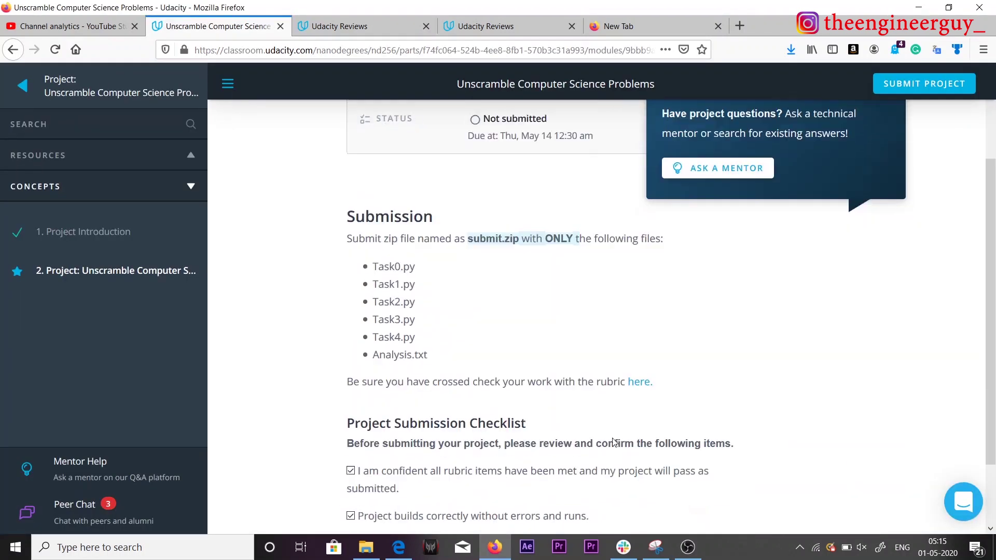
scroll(614, 442, down, 2)
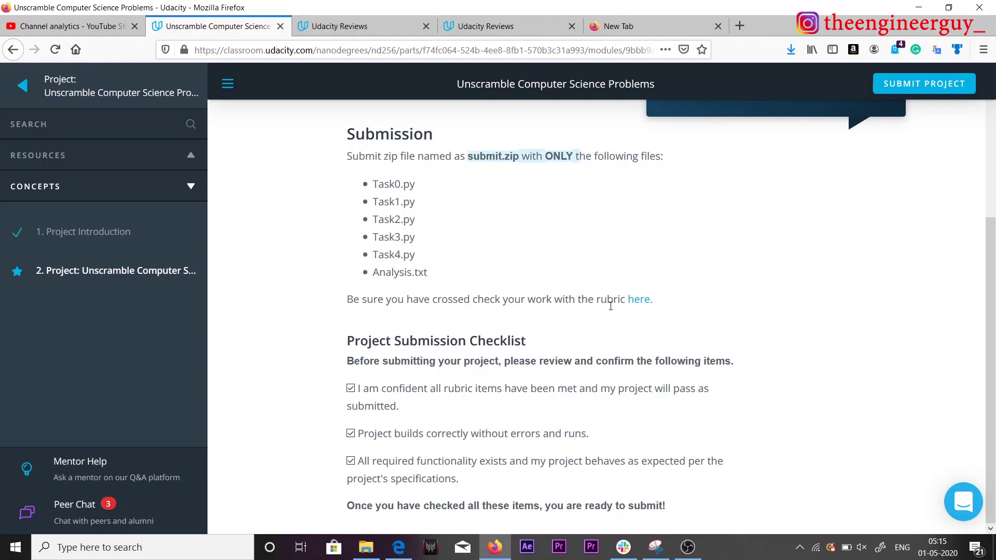
middle_click(643, 303)
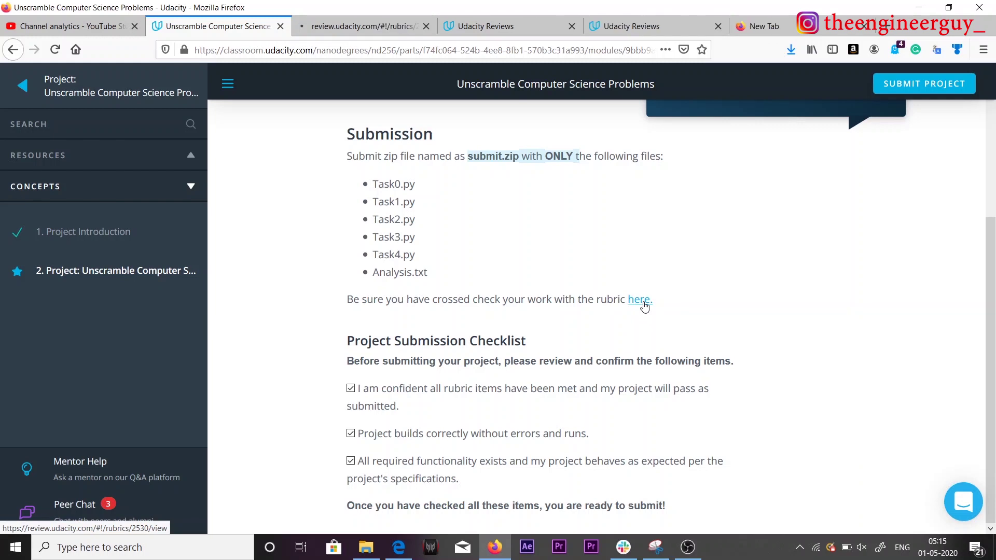
click(372, 27)
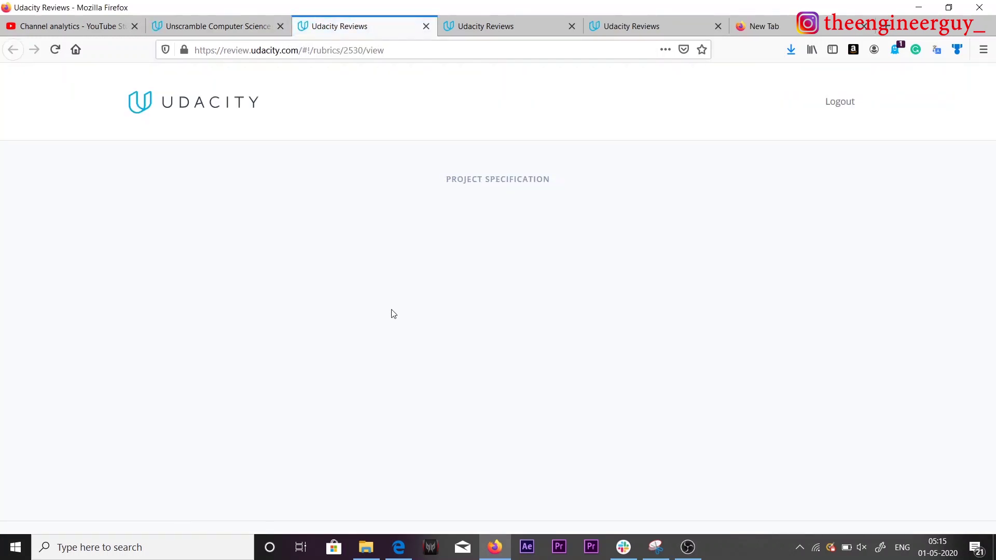
key(ctrl+shift+Tab)
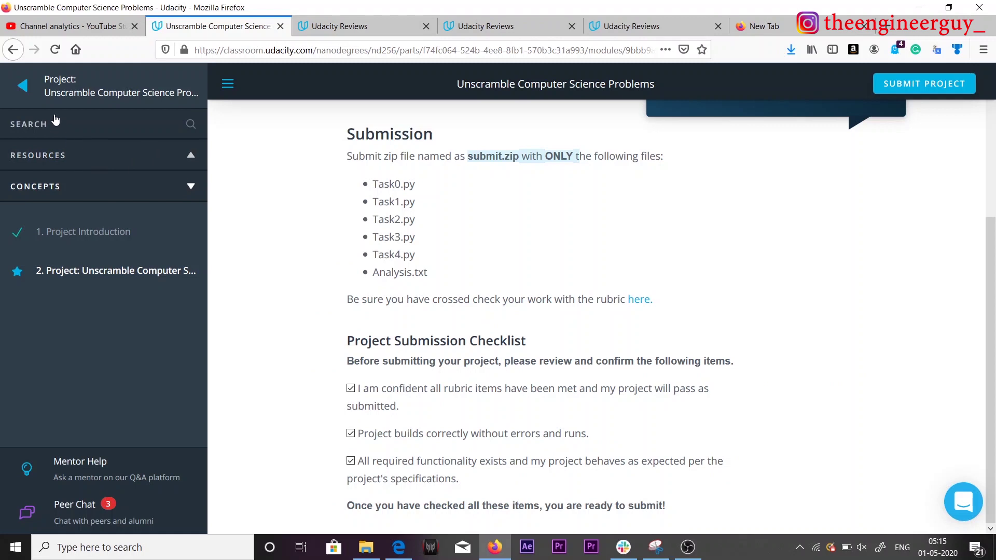
Leave the project for the nanodegree's Introduction section and look through its lessons
click(24, 86)
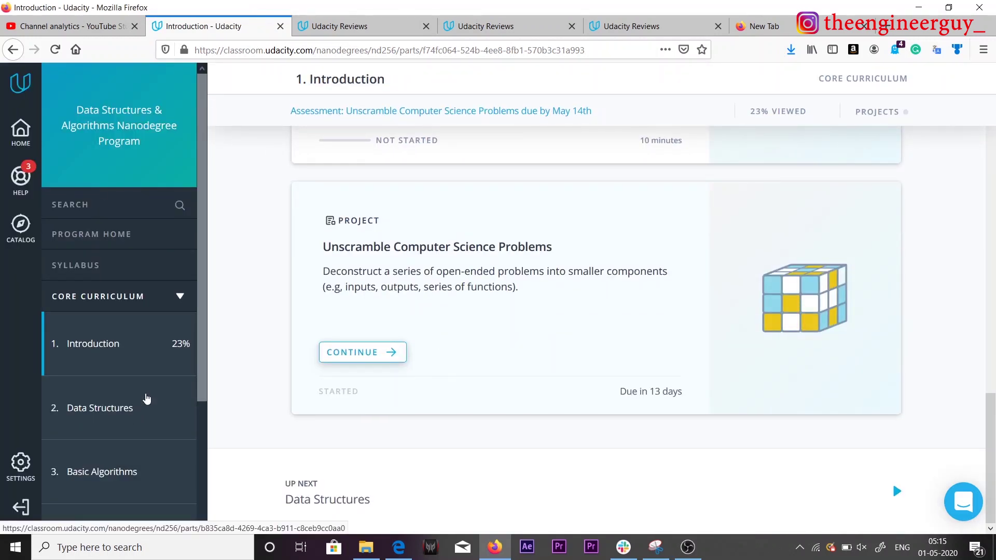
scroll(483, 382, up, 7)
scroll(482, 381, up, 10)
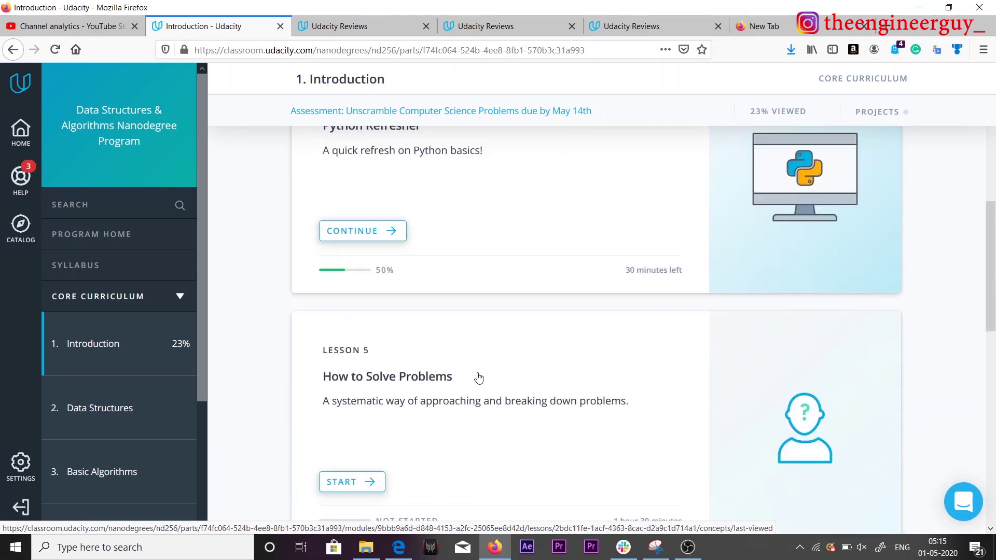
Open the Data Structures & Algorithms program home and look over its project timeline and To Do list
click(108, 236)
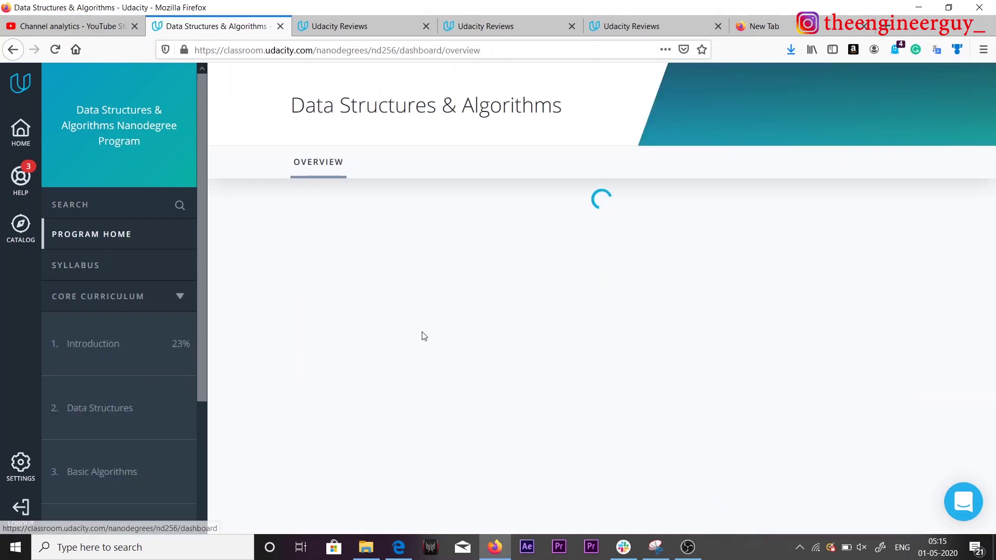
scroll(620, 394, down, 2)
scroll(618, 405, down, 3)
scroll(511, 420, up, 6)
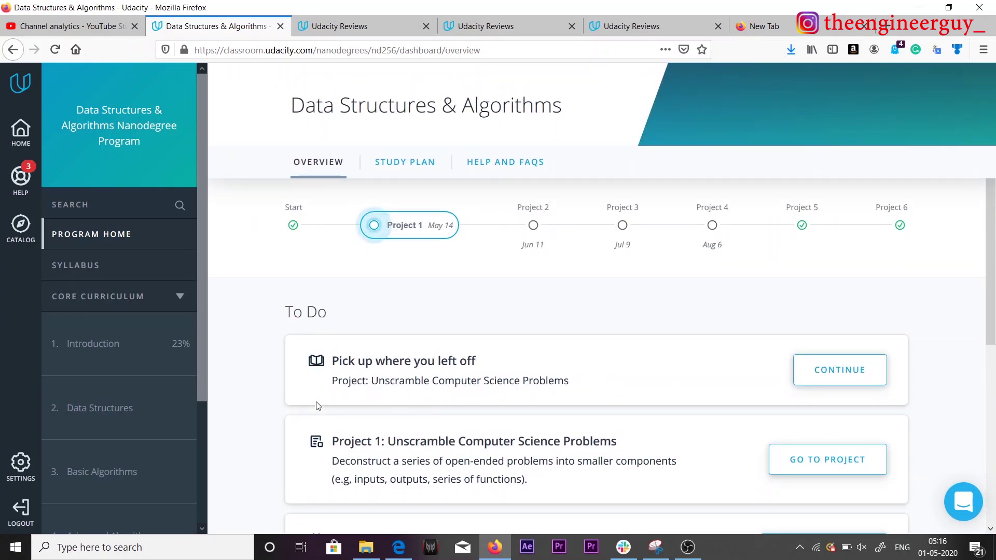